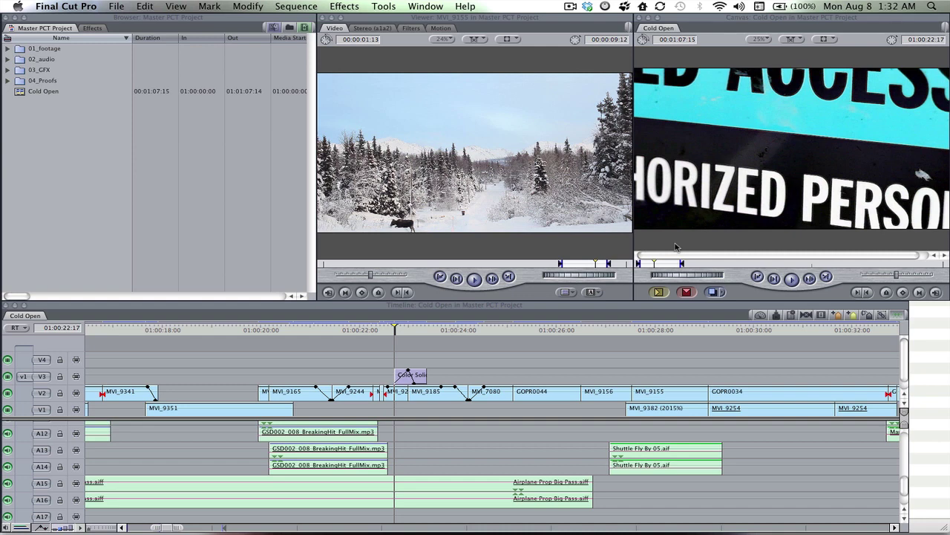
Show the tool palette and audio meters, and park the playhead on the MVI_9155 forest shot
key(super+F12)
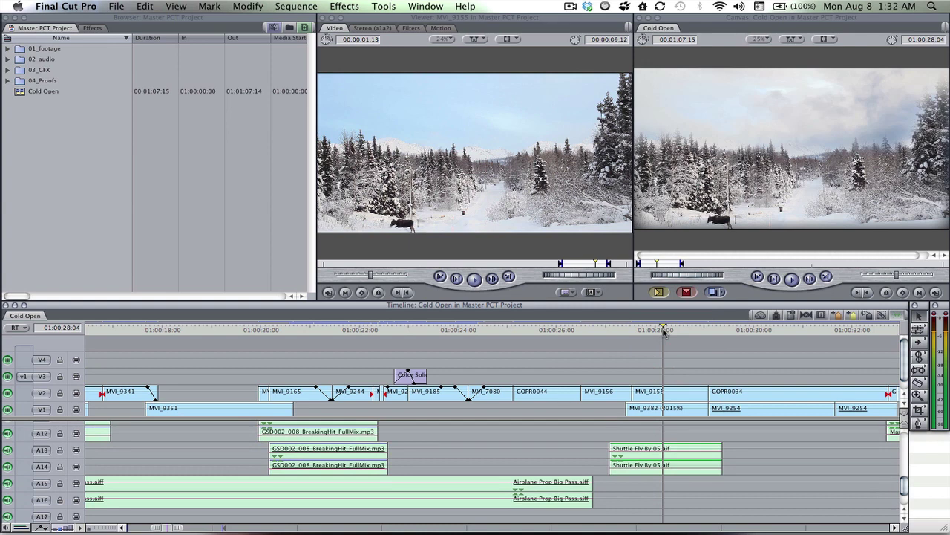
key(Right)
key(Right)
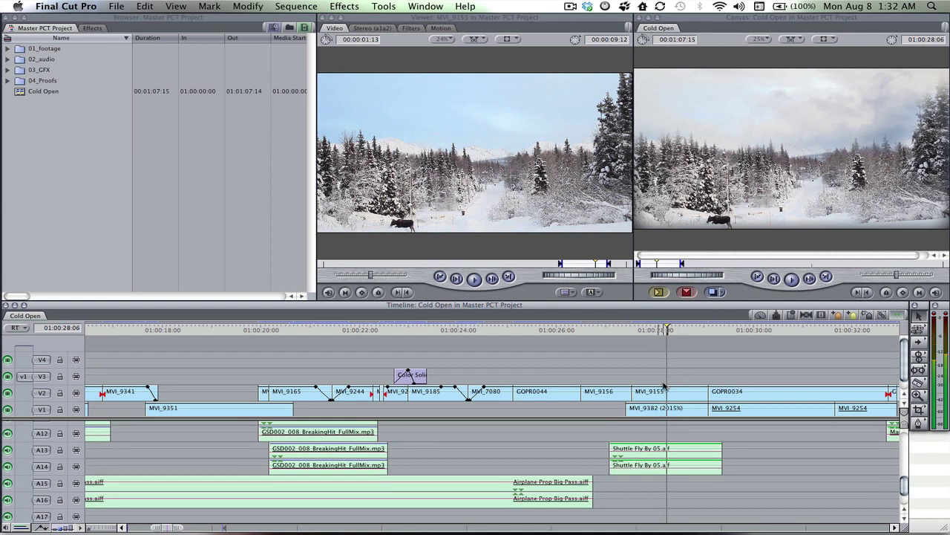
Create a new empty sequence named 'sky replacement' in the project browser
click(86, 197)
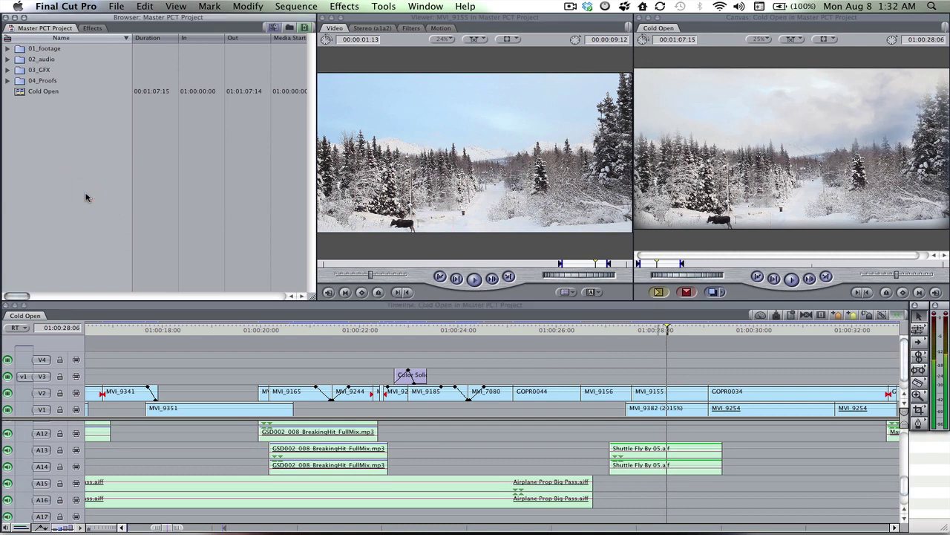
key(super+n)
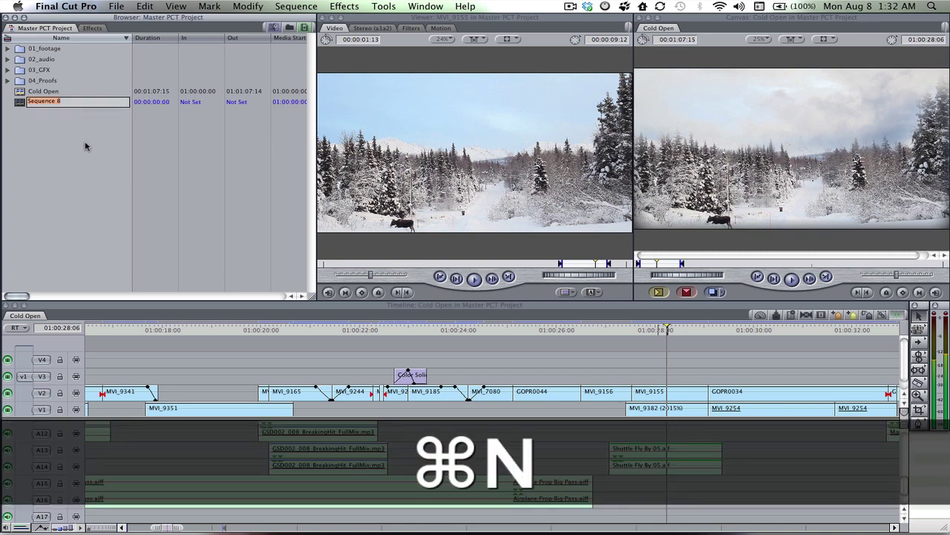
text(sky re)
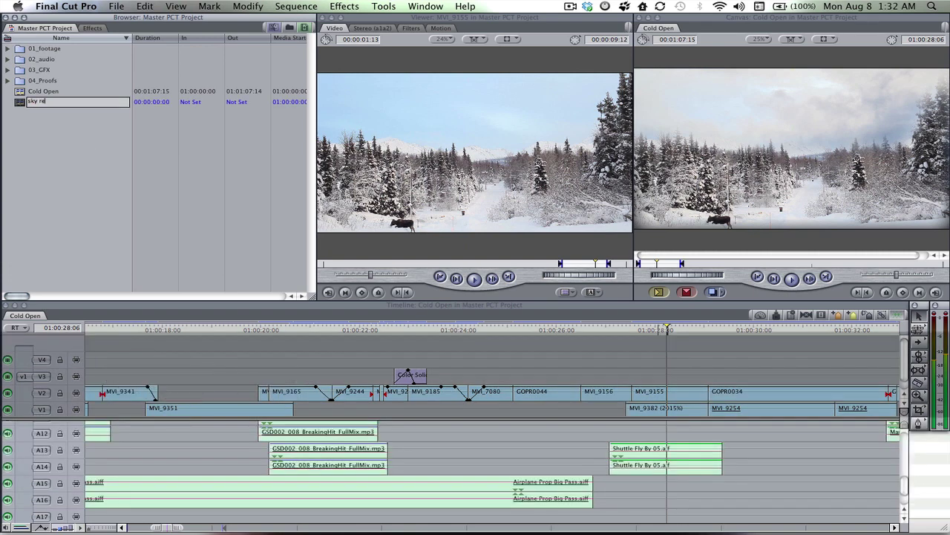
text(placement)
key(Return)
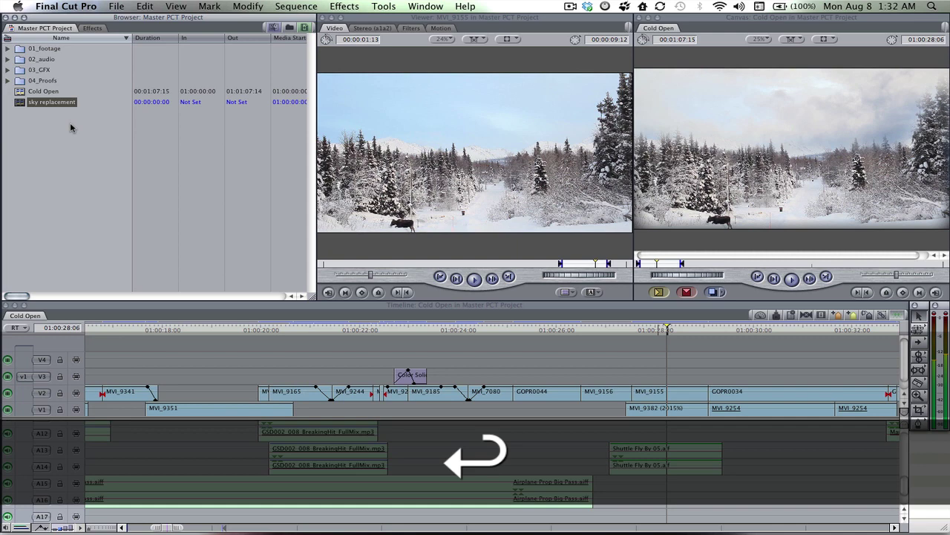
click(71, 126)
Match-frame the MVI_9155 forest clip and open the sky replacement sequence
click(667, 392)
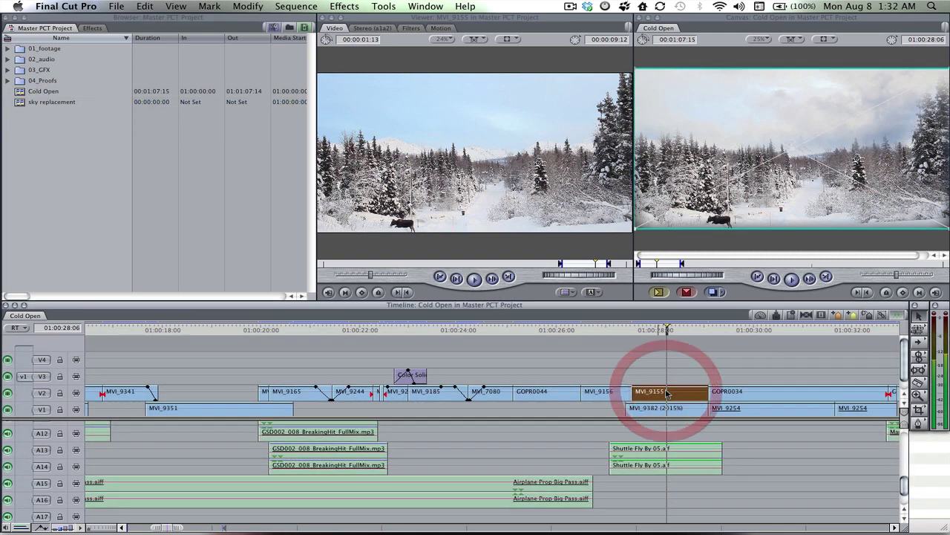
key(f)
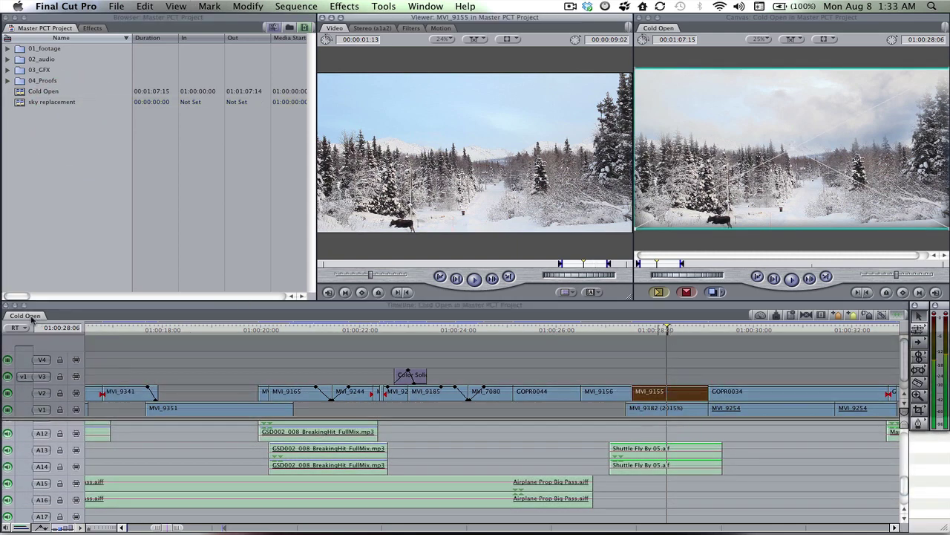
click(34, 101)
double_click(34, 101)
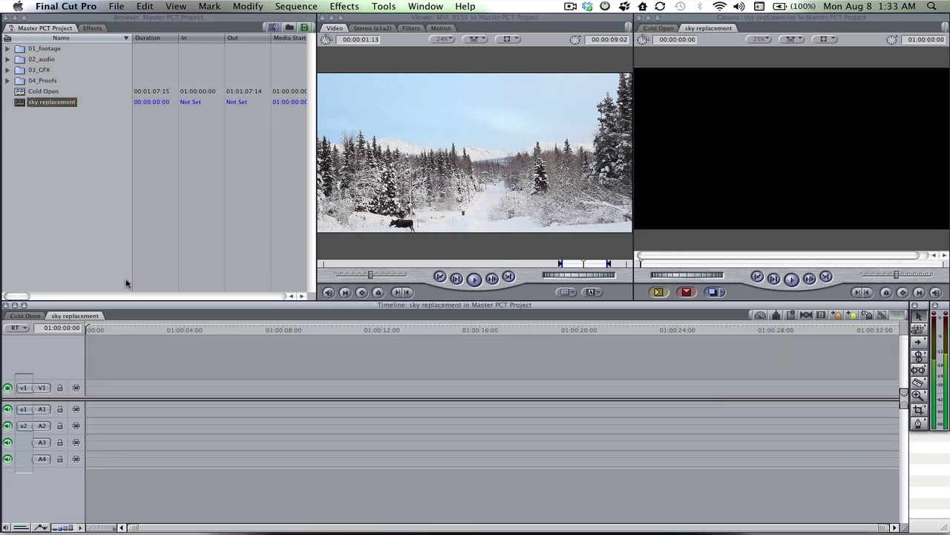
key(F7)
key(F8)
Overwrite MVI_9155 into the sequence, matching its settings, and move it up to V2
key(F10)
key(Return)
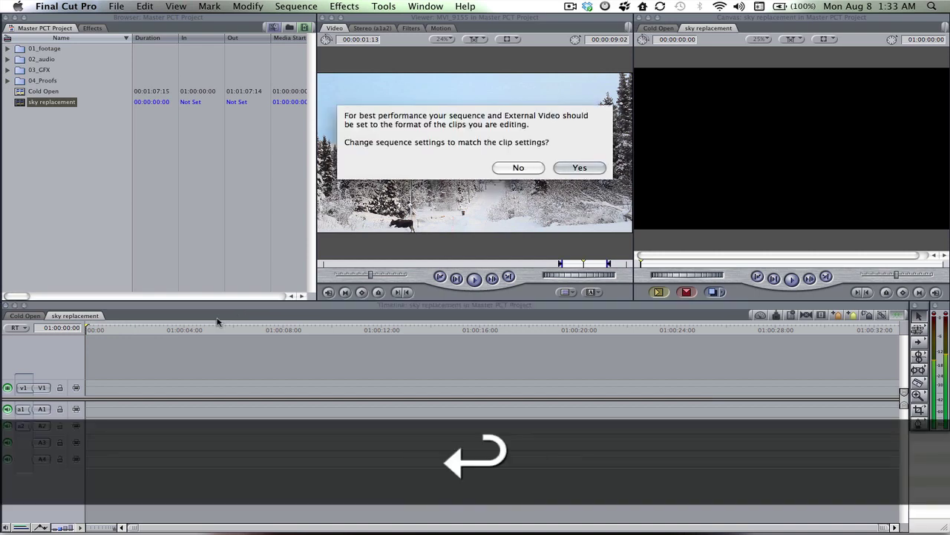
click(111, 388)
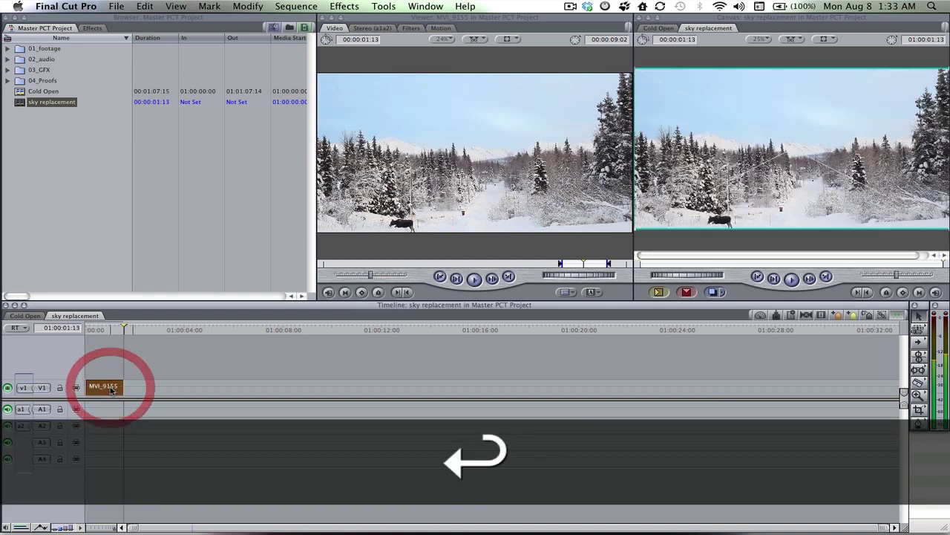
key(alt+Up)
Match-frame cloud clip MVI_9382 from Cold Open and overwrite it onto V1 under the forest
click(32, 318)
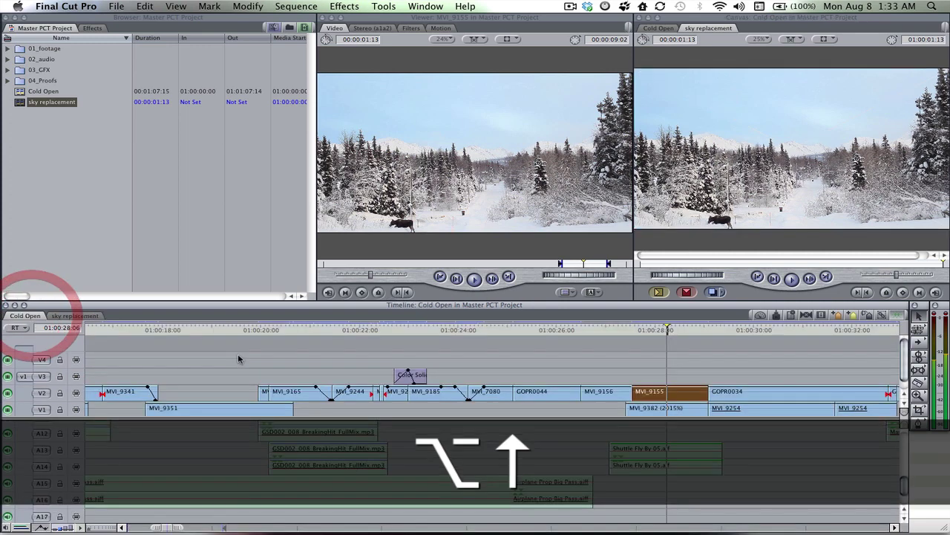
click(669, 409)
key(f)
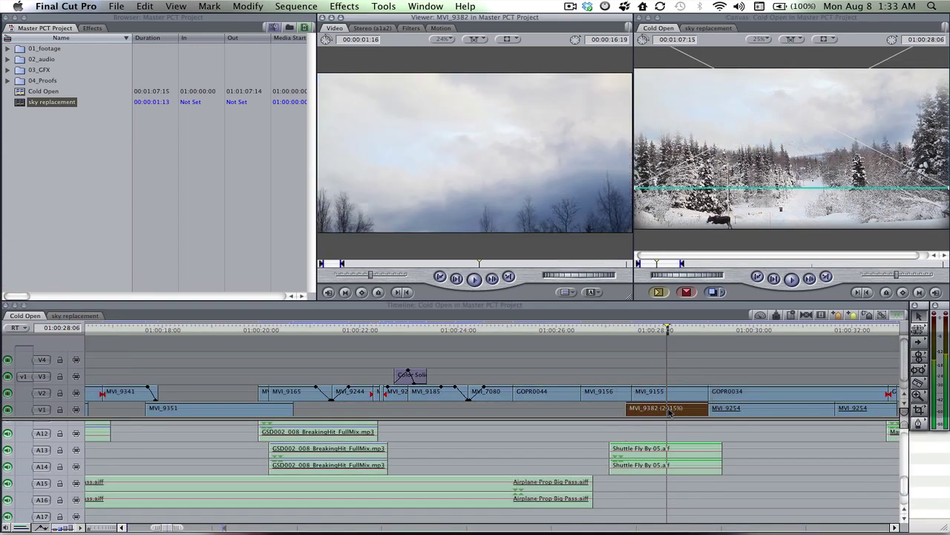
click(71, 317)
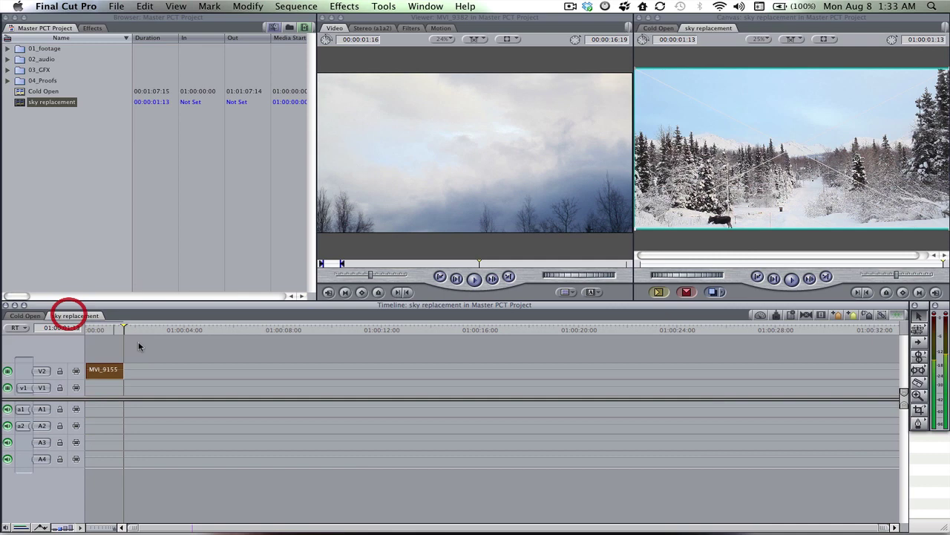
key(Down)
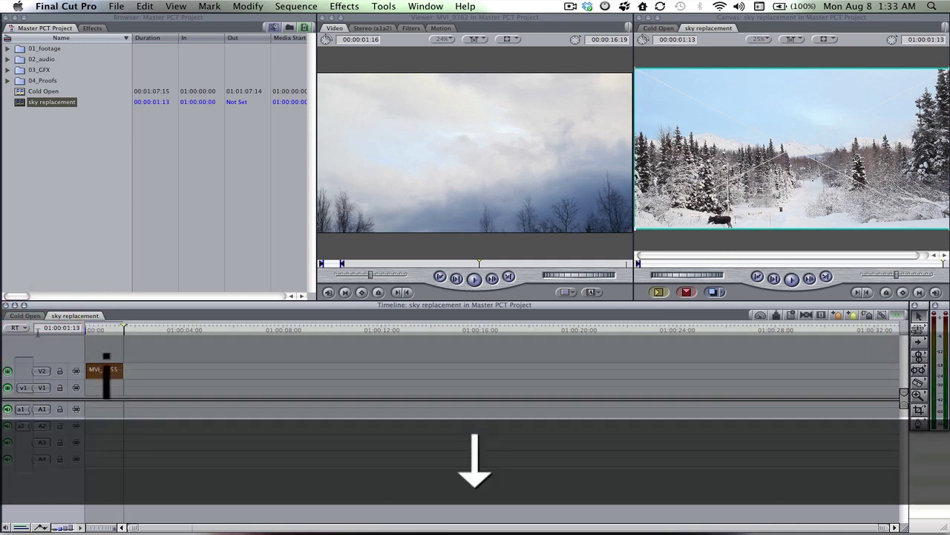
key(Left)
key(F10)
Change the cloud clip MVI_9382's speed to 999%
click(108, 328)
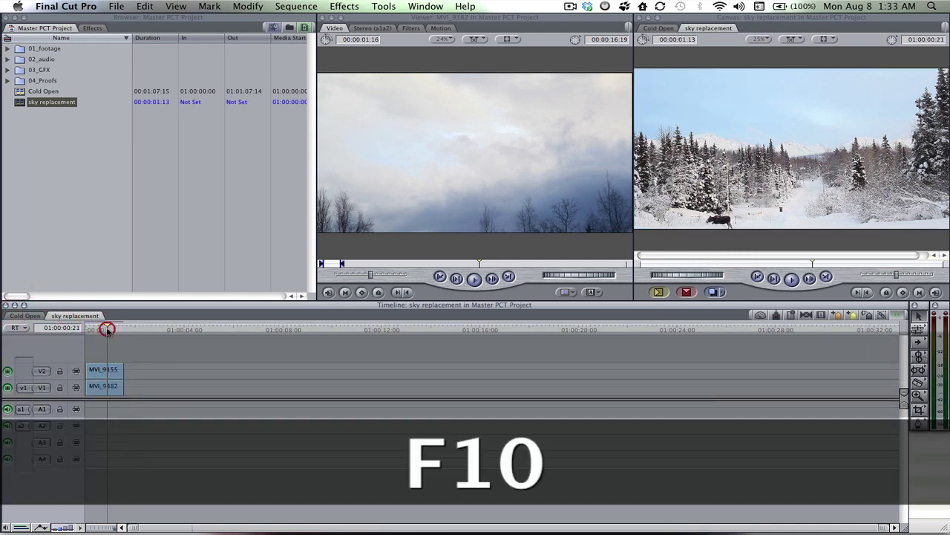
double_click(104, 386)
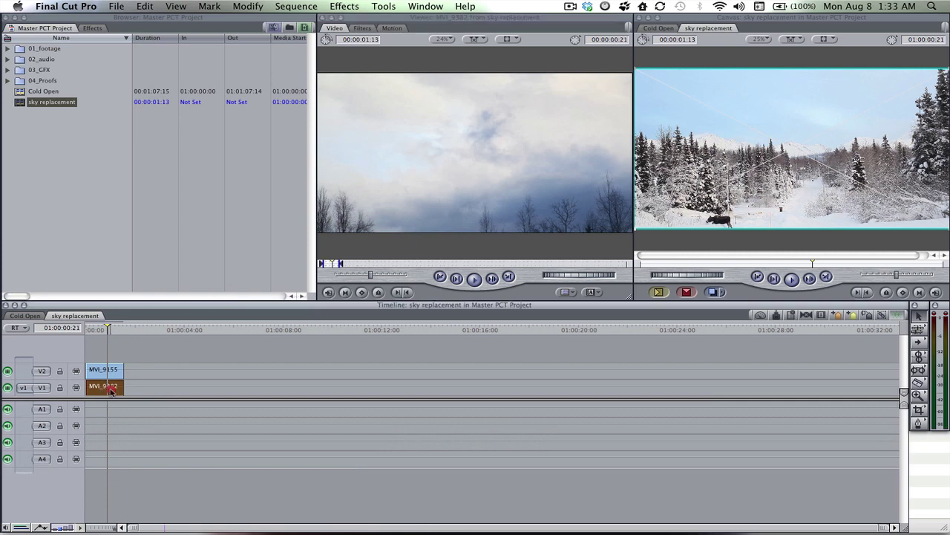
right_click(117, 392)
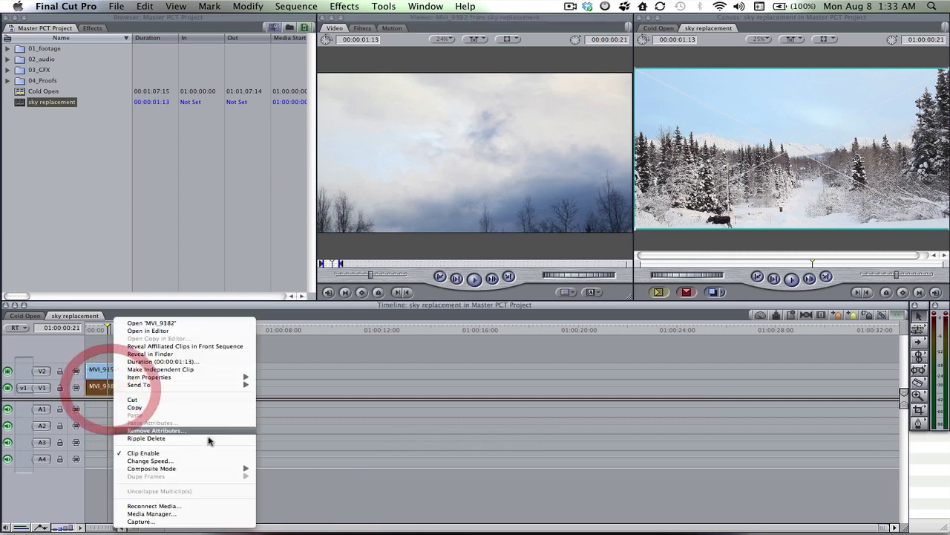
click(179, 463)
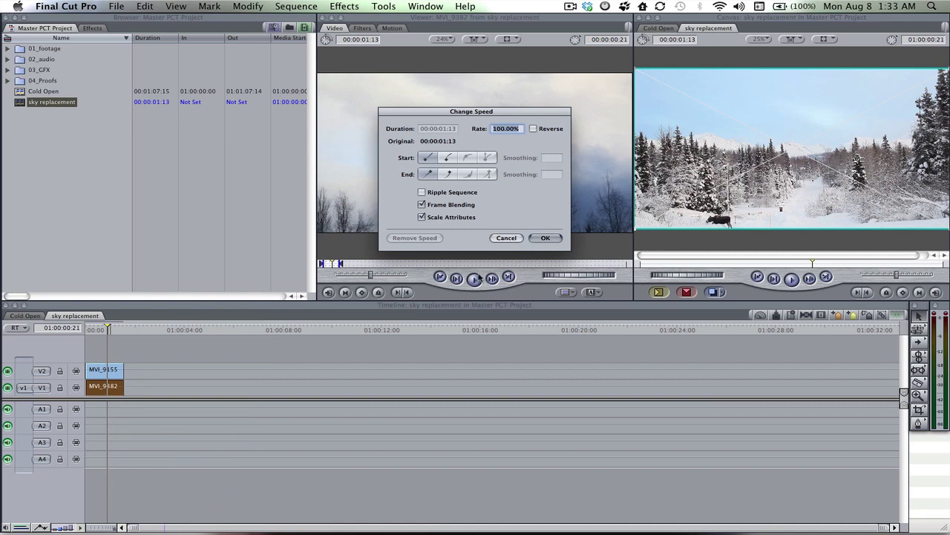
text(999)
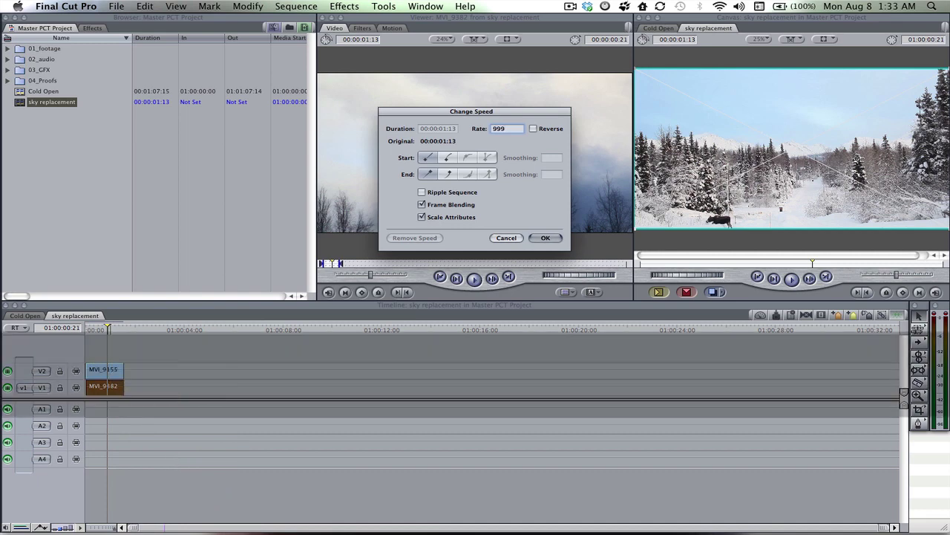
key(Return)
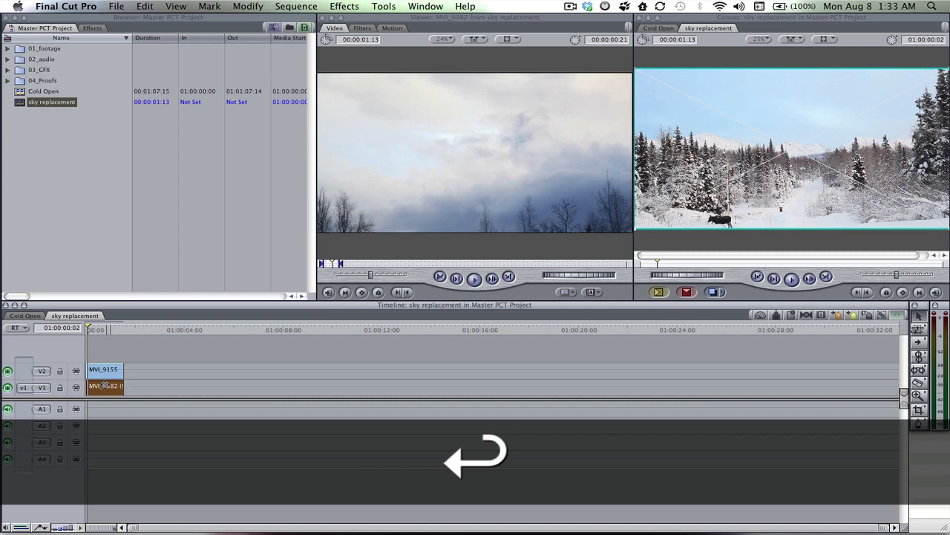
Apply an Eight-Point Garbage Matte to MVI_9155 and set its feather to 52
drag(104, 386, 120, 386)
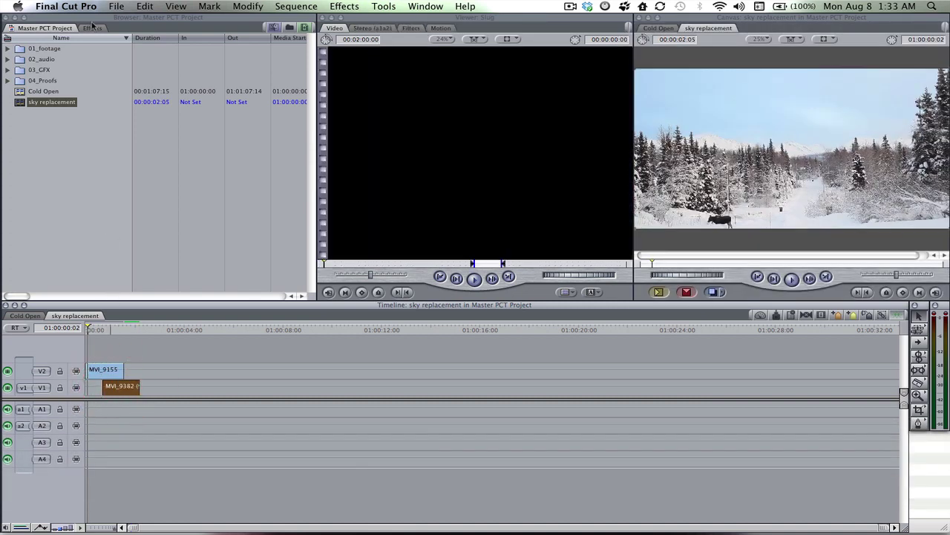
click(93, 27)
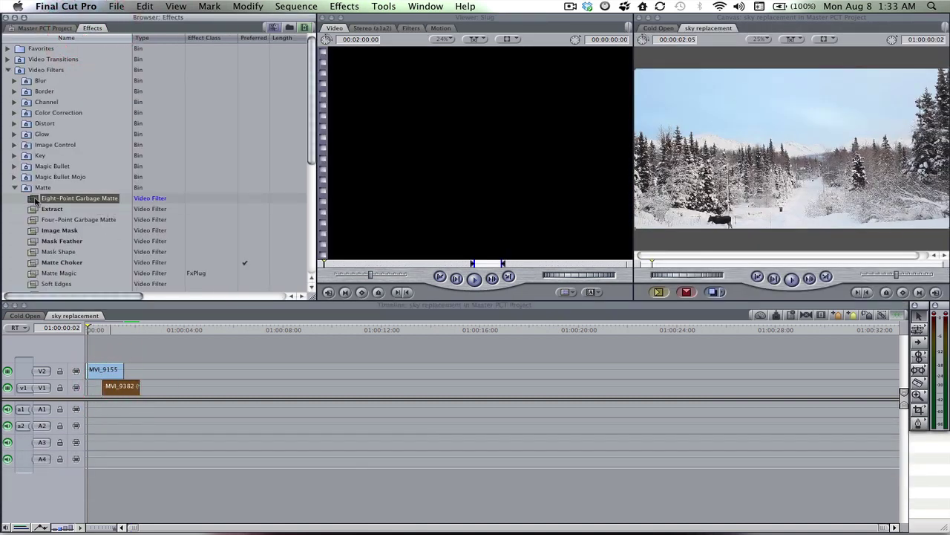
drag(35, 201, 105, 375)
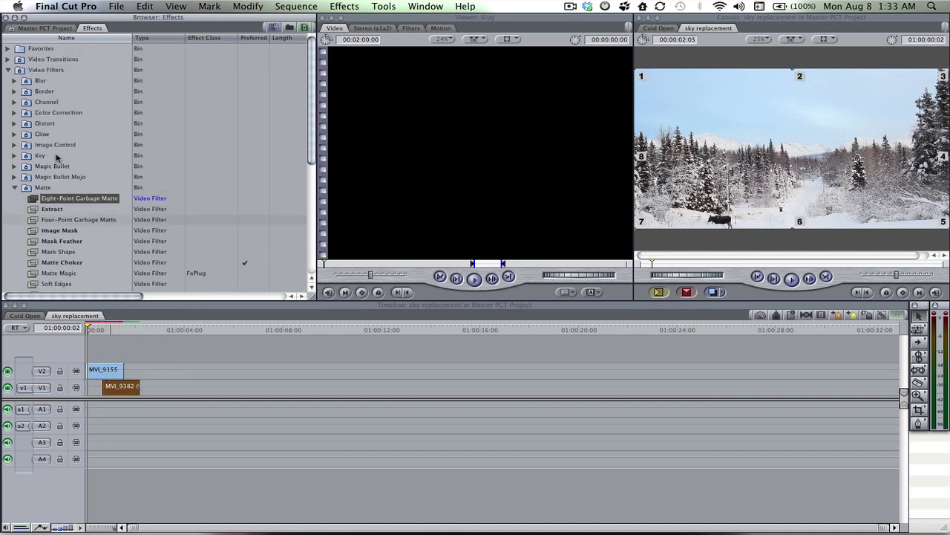
double_click(107, 371)
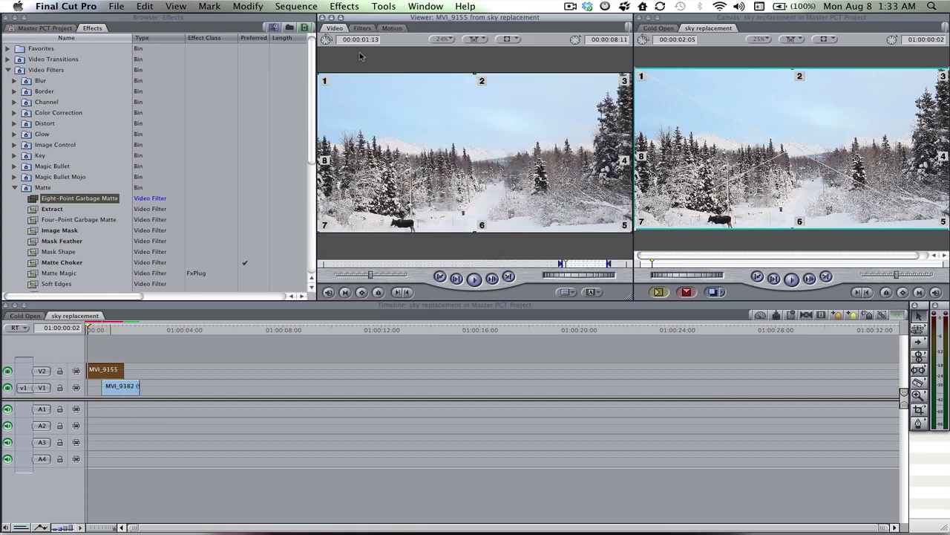
click(362, 28)
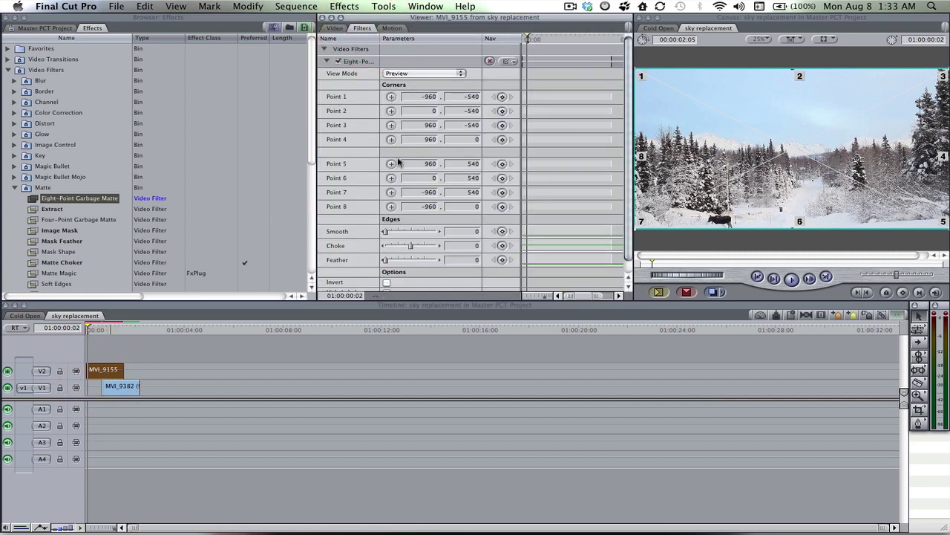
click(420, 260)
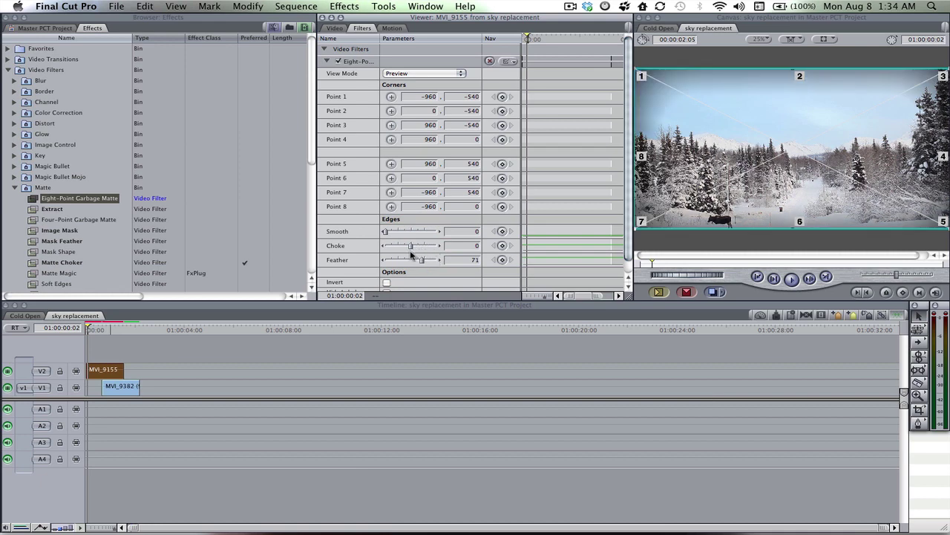
click(412, 260)
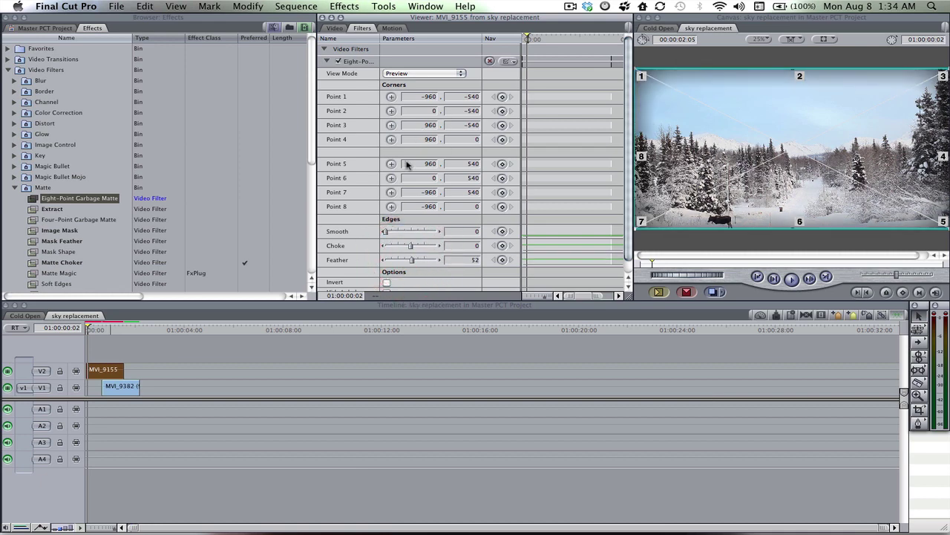
Reposition matte points 1, 2 and 3 in the Canvas to cut the sky at the treeline
click(391, 97)
click(640, 119)
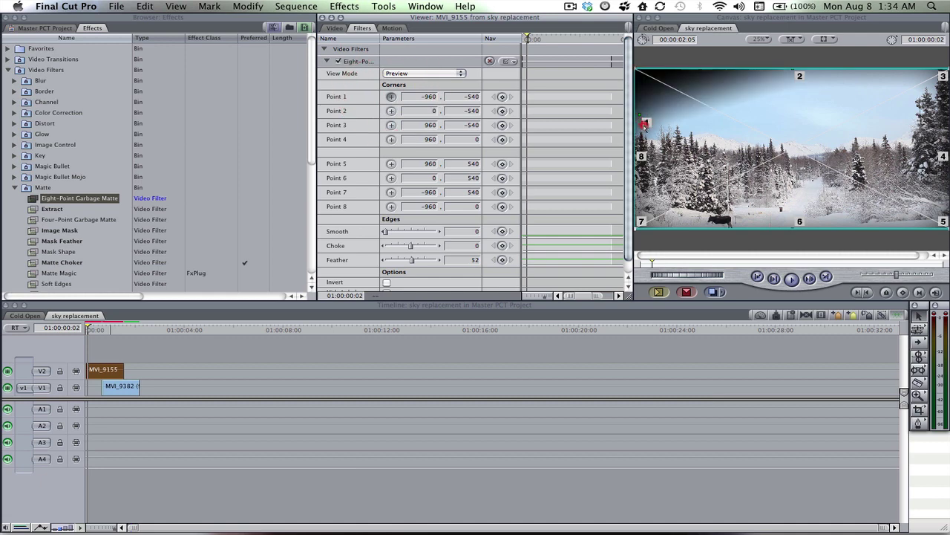
click(648, 131)
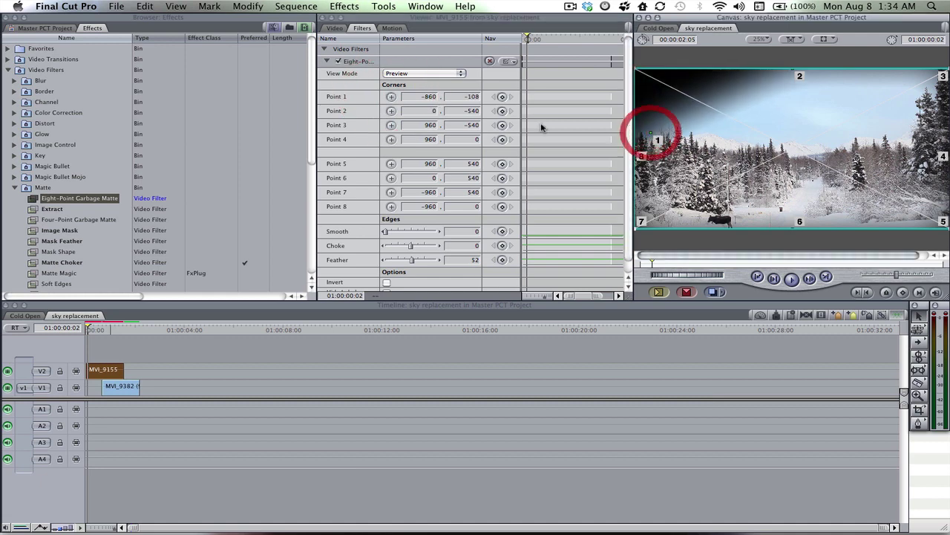
click(391, 110)
click(792, 79)
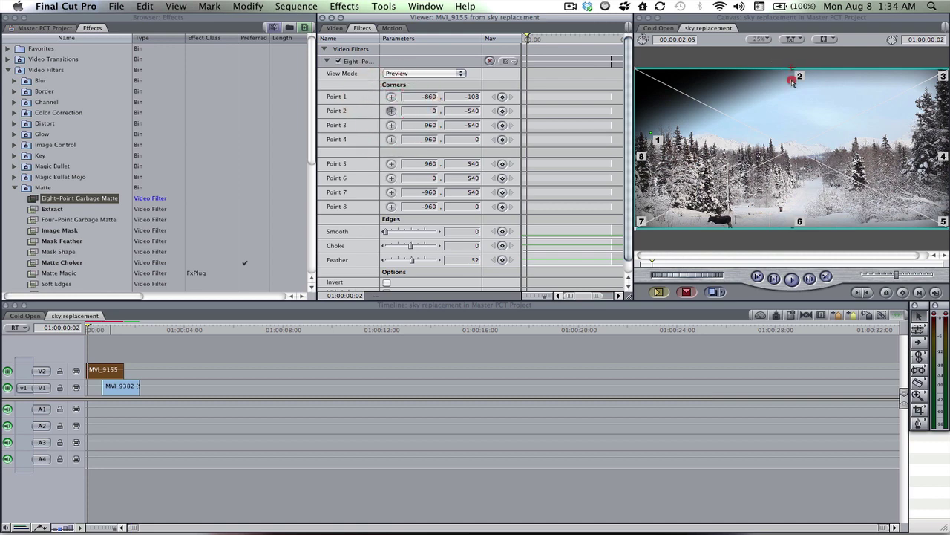
drag(793, 82, 785, 145)
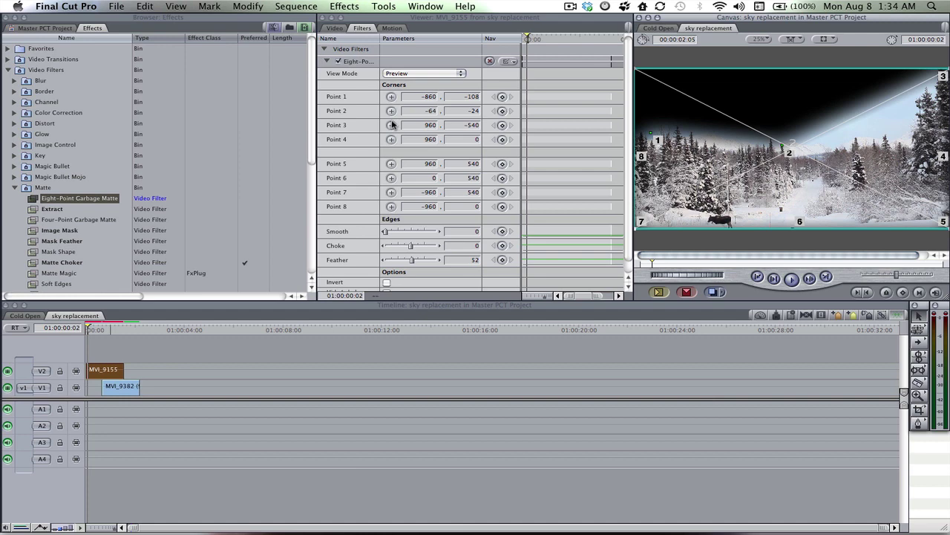
click(392, 125)
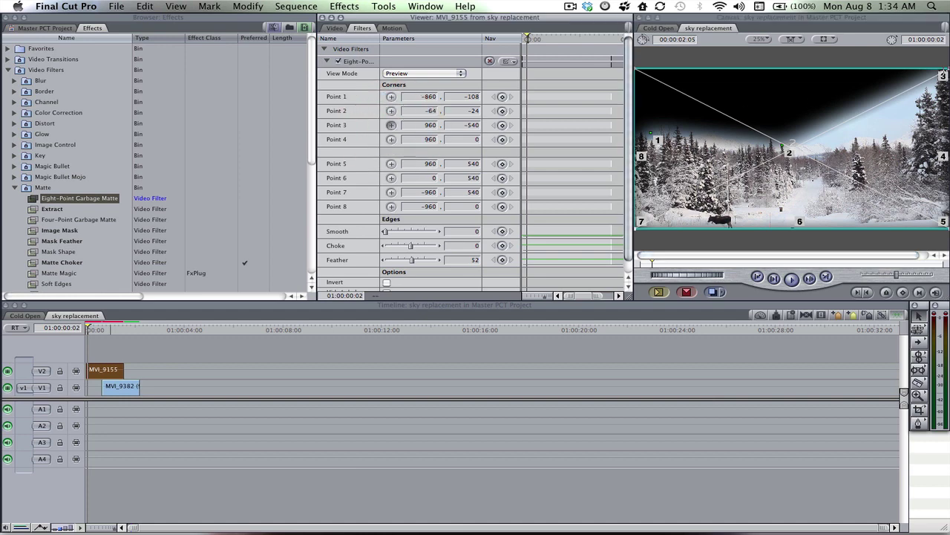
mouse_move(937, 83)
mouse_down()
mouse_move(947, 94)
mouse_move(942, 68)
mouse_up()
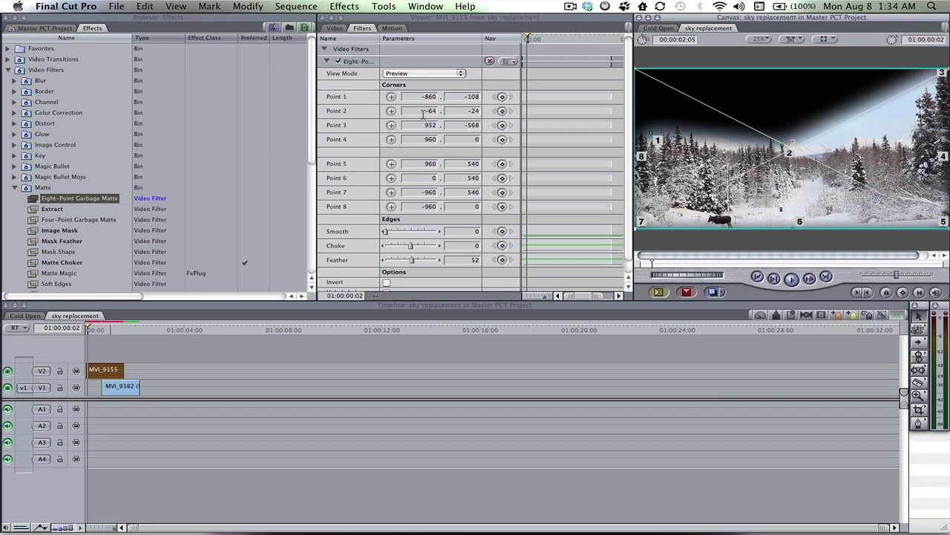
Nudge matte point 2 along the treeline and move MVI_9382 back to the sequence start
click(391, 111)
click(816, 144)
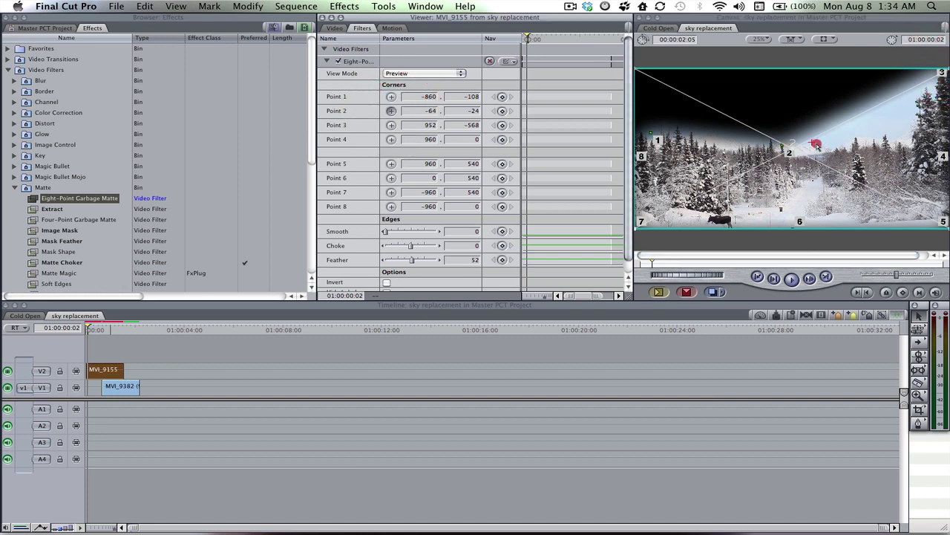
drag(818, 146, 851, 138)
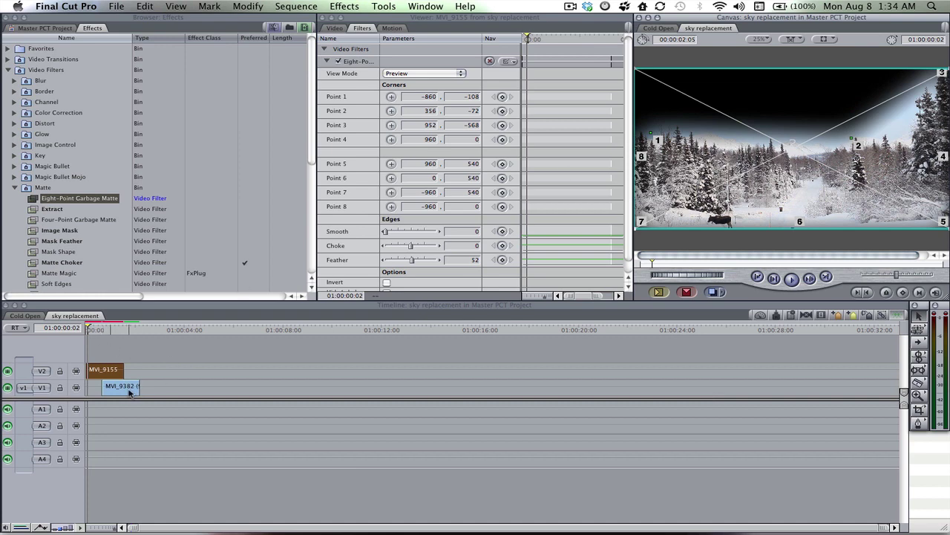
drag(130, 392, 116, 387)
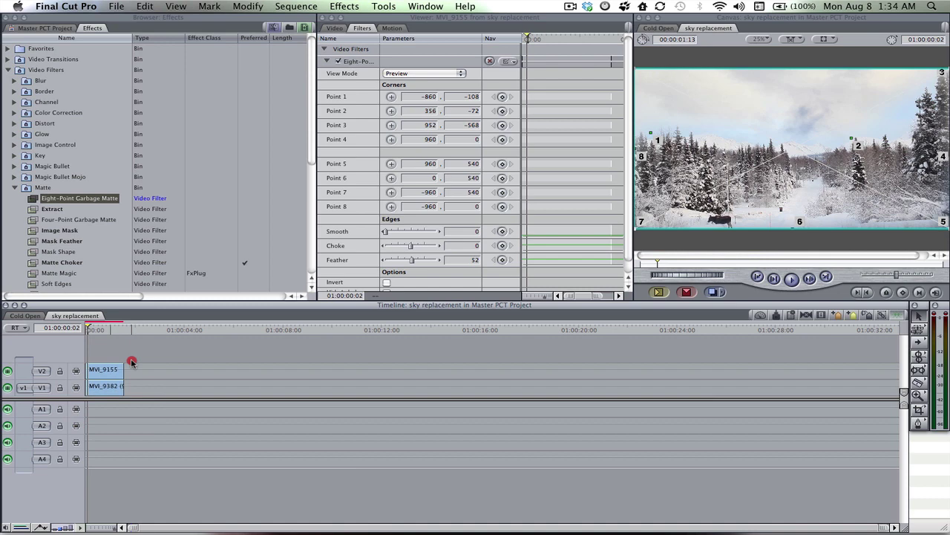
Render all of the sky replacement sequence with Option+R
key(alt+r)
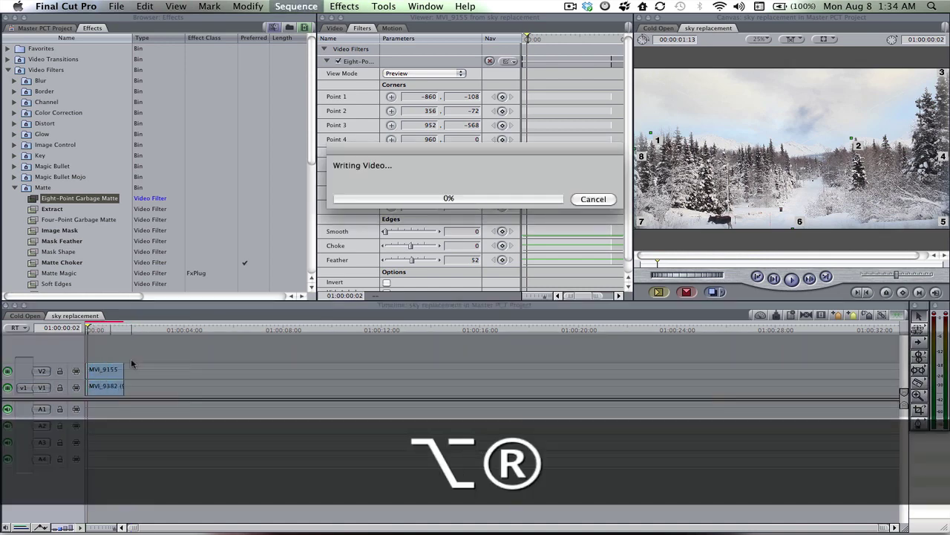